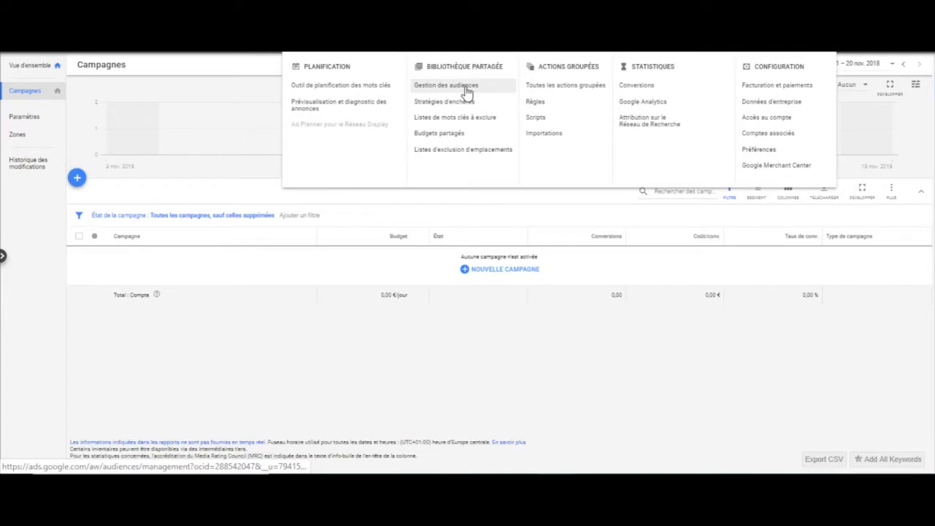
Step: In audience management, configure the Google Ads tag source to collect standard data with the user_id parameter, and save it
left_click(466, 88)
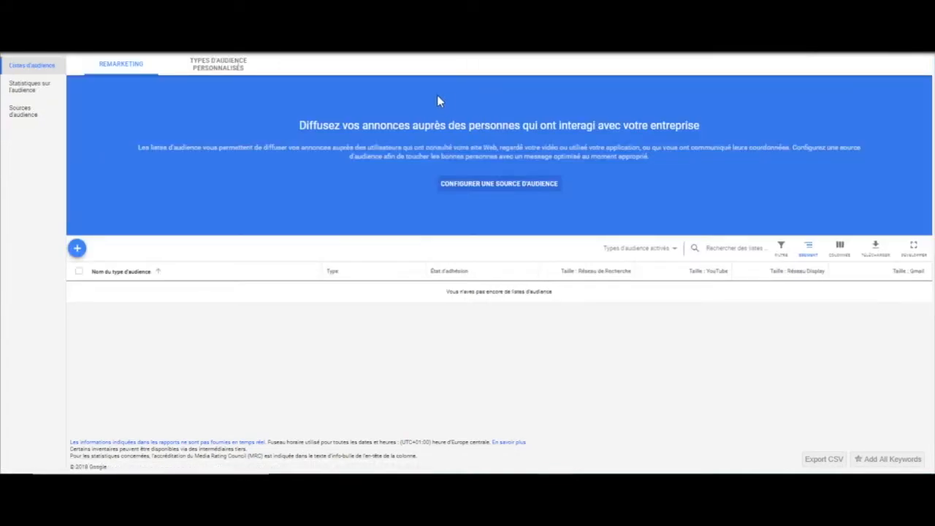
left_click(488, 188)
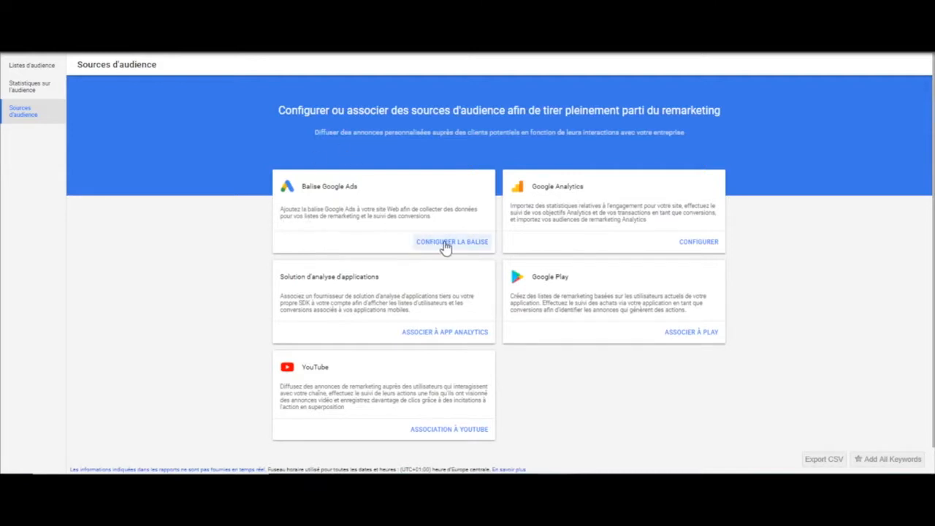
left_click(450, 247)
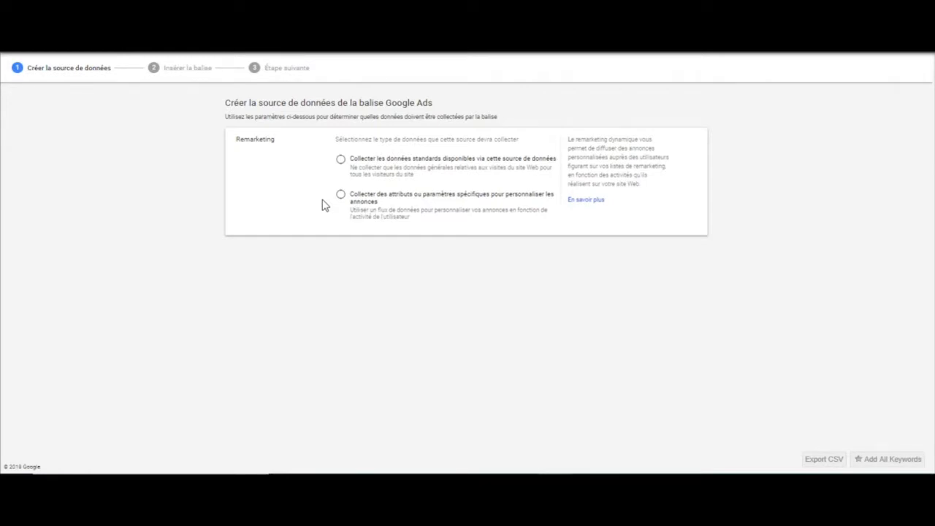
left_click(340, 161)
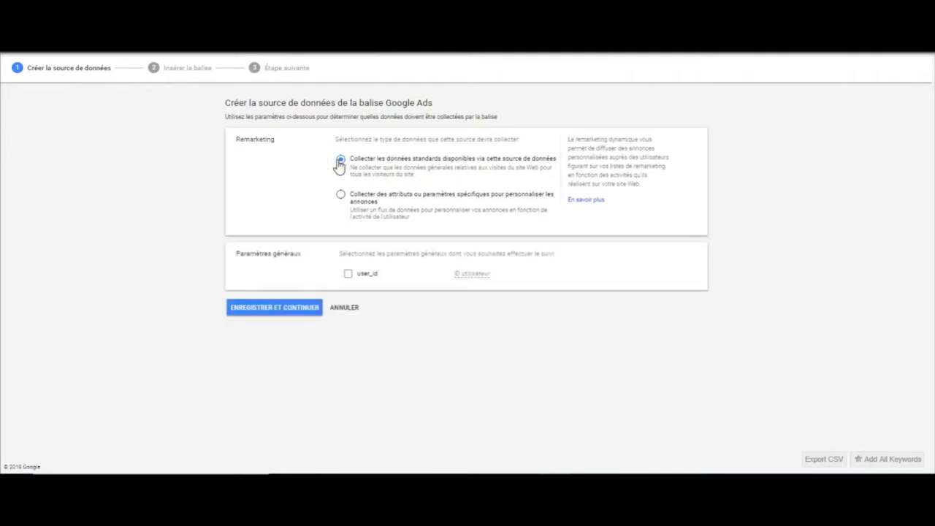
left_click(349, 276)
left_click(256, 313)
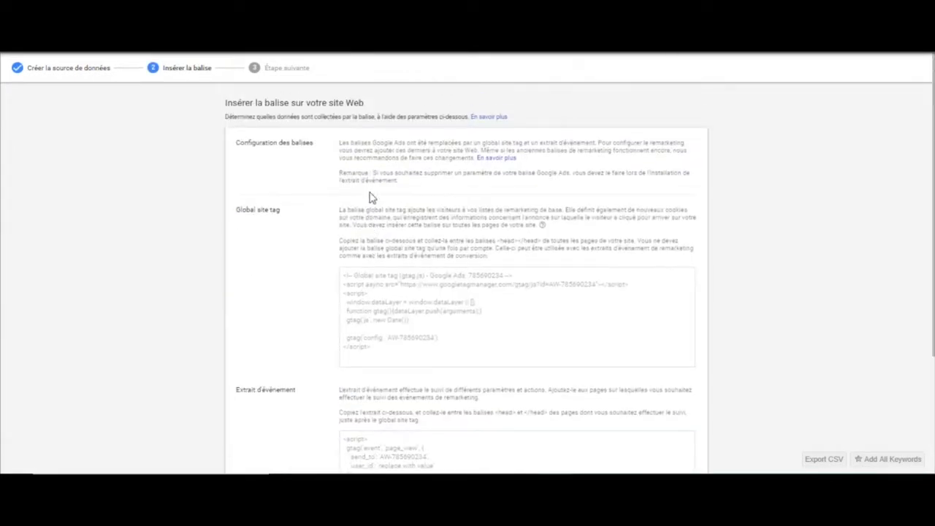
Step: Show the Tag Manager installation details for the tag and copy the conversion ID
scroll(382, 370, "down", 4)
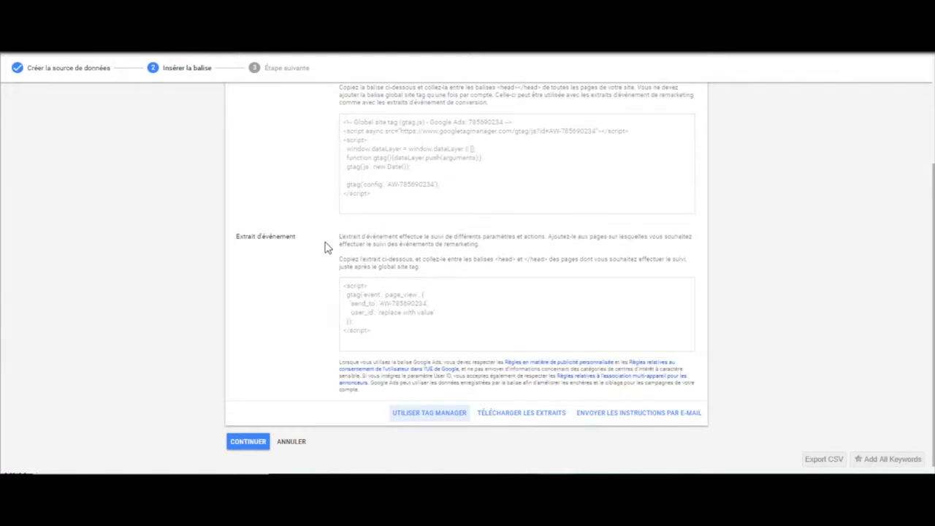
left_click(410, 420)
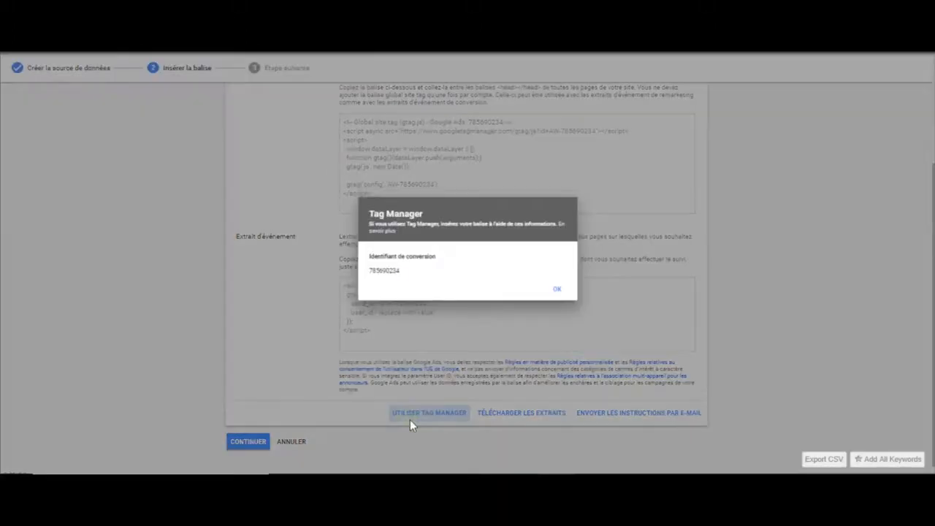
double_click(384, 271)
key("ctrl+c")
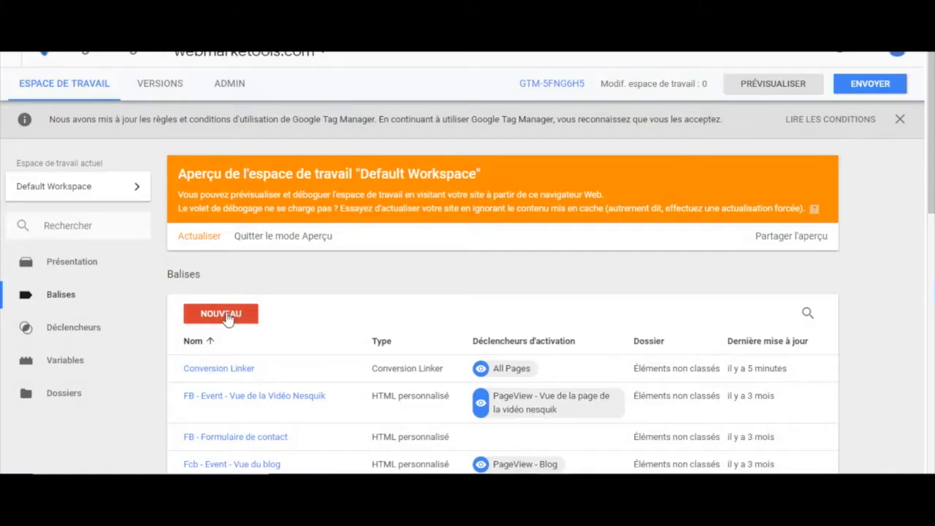
Step: In Google Tag Manager, create a Google Ads Remarketing tag named Gads - Remarketing Standard and paste in the copied conversion ID
left_click(225, 316)
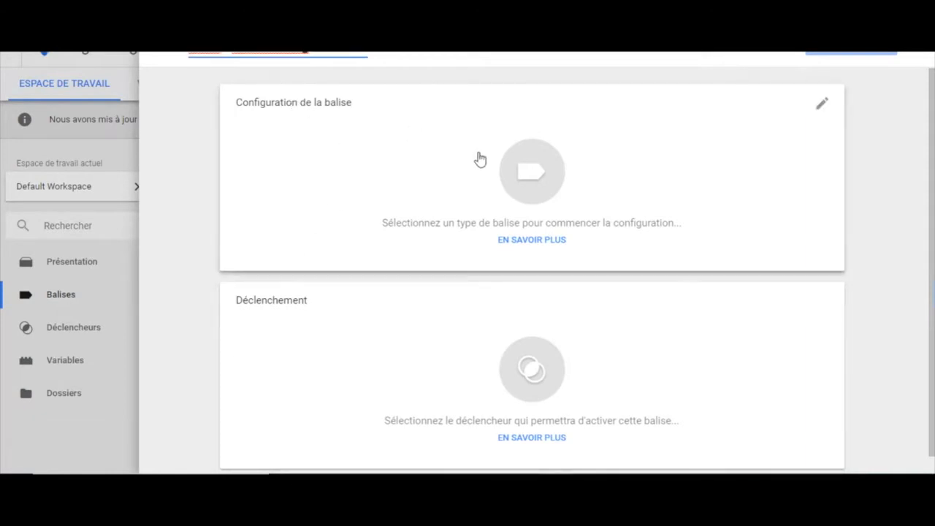
left_click(538, 183)
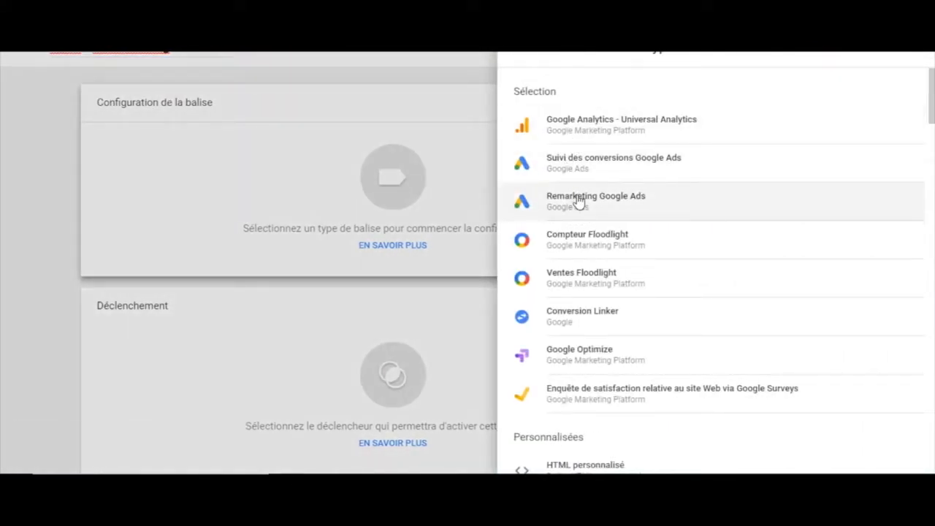
left_click(577, 203)
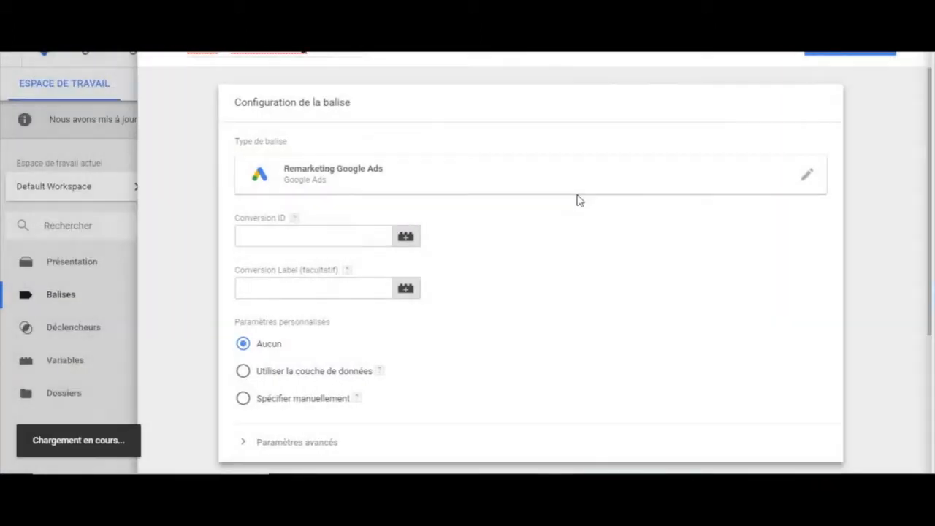
left_click(280, 238)
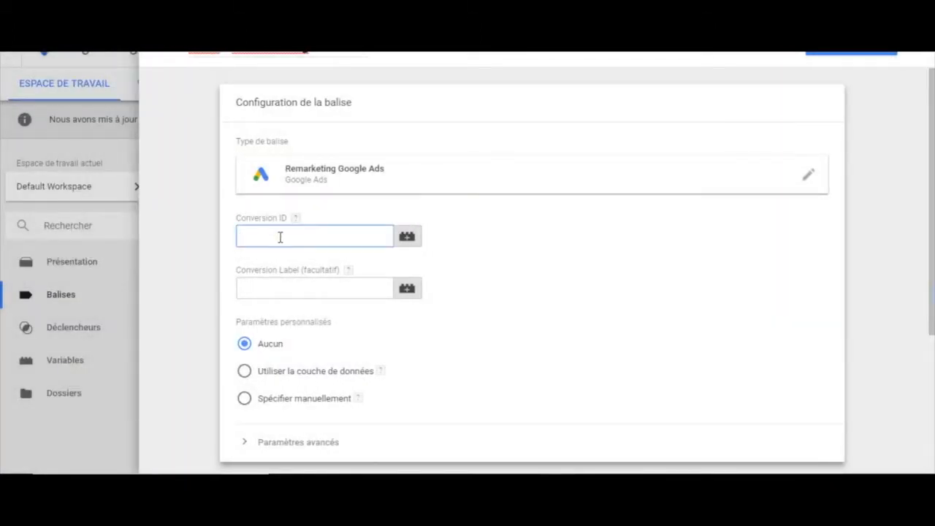
key("ctrl+v")
left_click(498, 285)
Step: Keep the custom parameters at Aucun, set the All Pages trigger to fire the remarketing tag, and save the tag
scroll(499, 284, "down", 1)
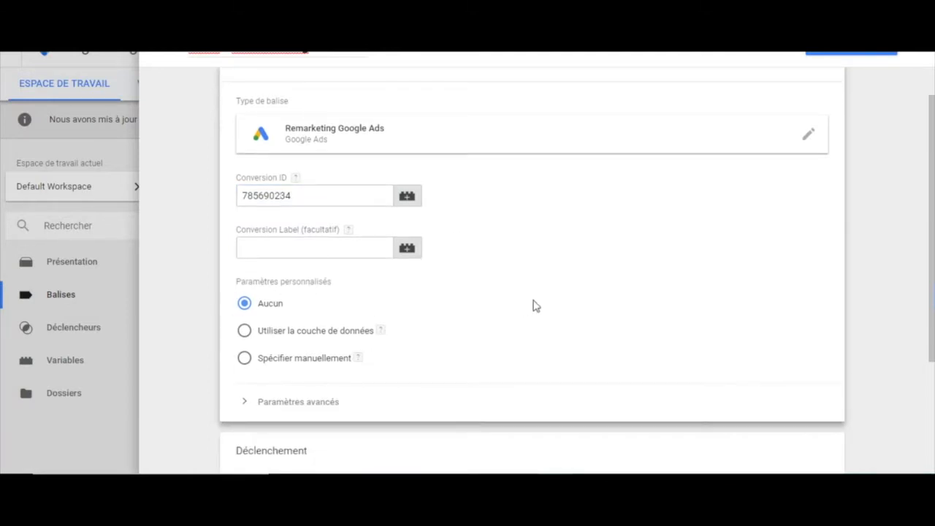
scroll(533, 304, "down", 1)
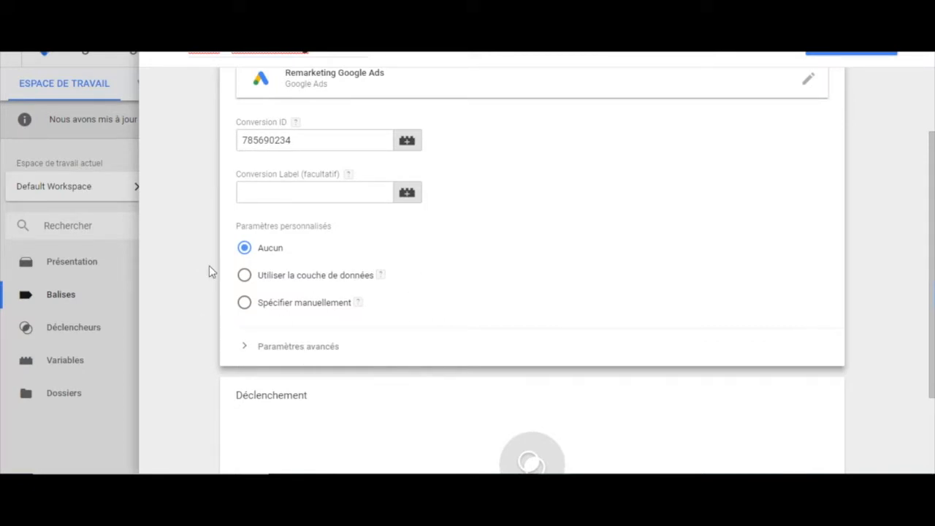
scroll(533, 305, "down", 1)
scroll(533, 306, "down", 1)
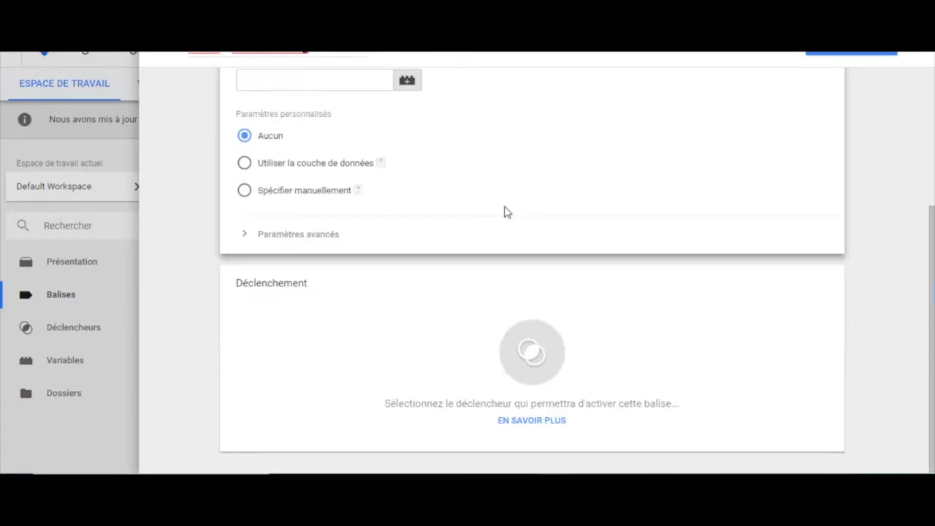
left_click(530, 358)
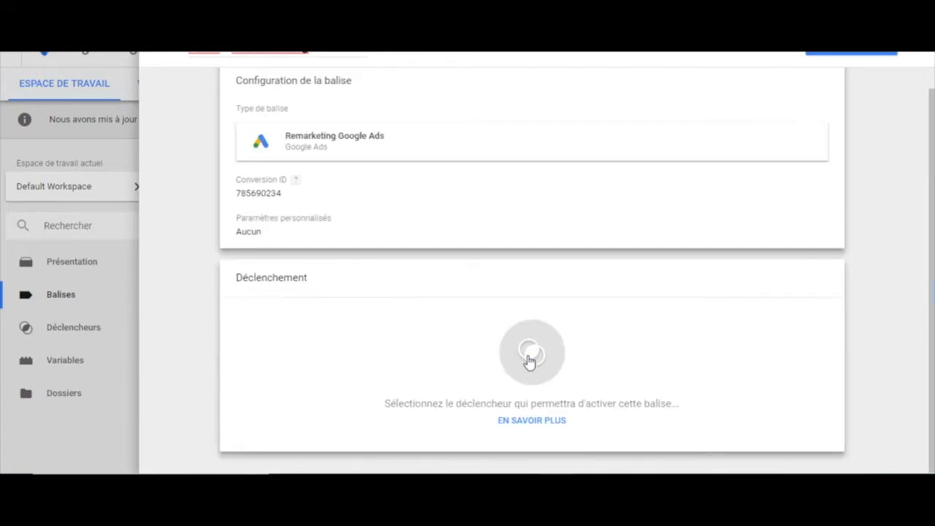
left_click(206, 111)
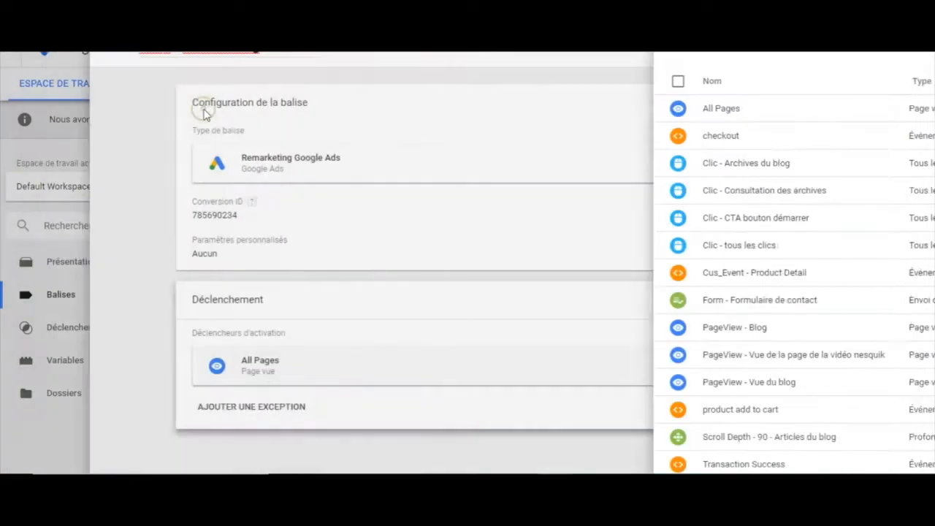
left_click(851, 52)
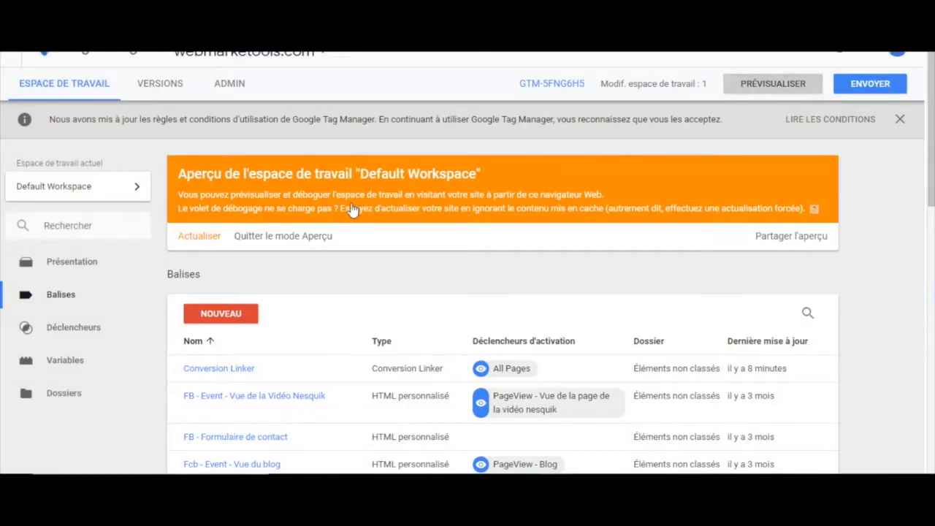
Step: Refresh the workspace preview and check on the website whether the Gads - Remarketing Standard tag fires
left_click(197, 238)
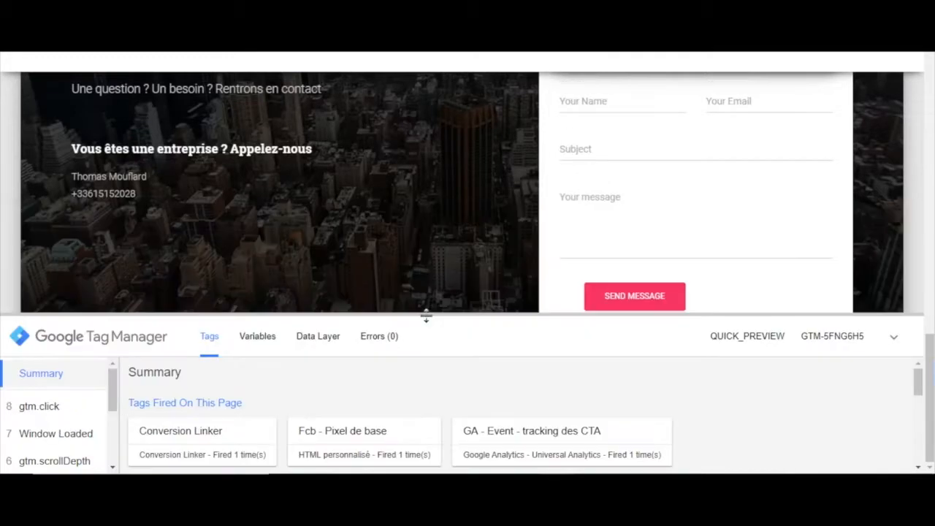
left_click_drag(426, 315, 426, 190)
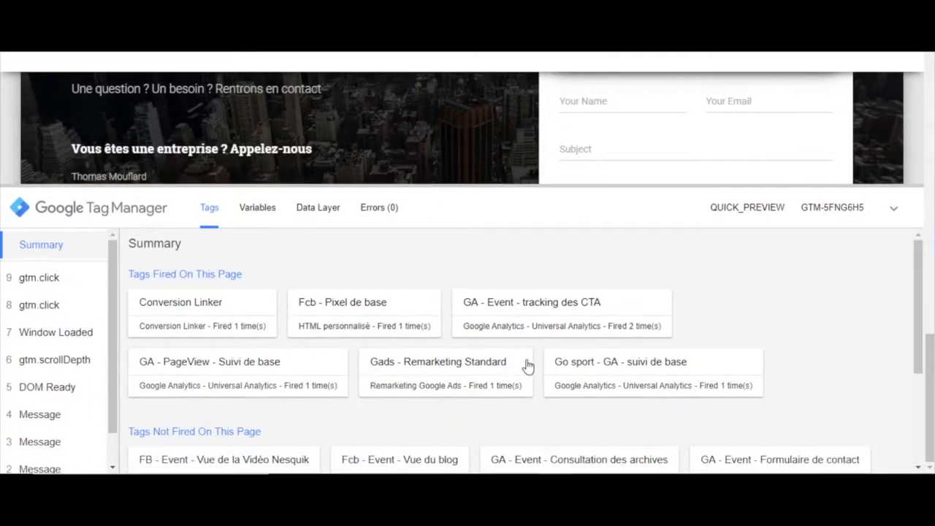
left_click(895, 208)
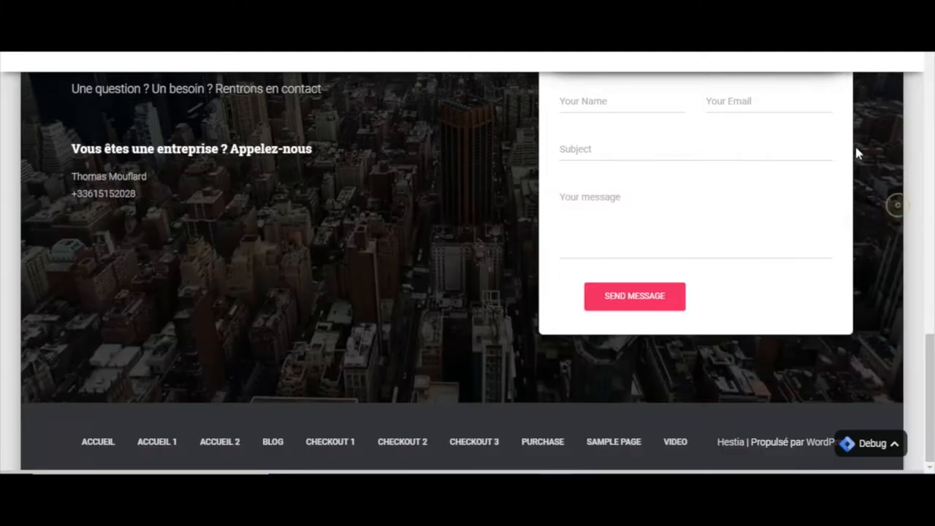
Step: Return to Google Tag Manager and publish the workspace changes to Live as a version named "remarketing google ads"
left_click(756, 38)
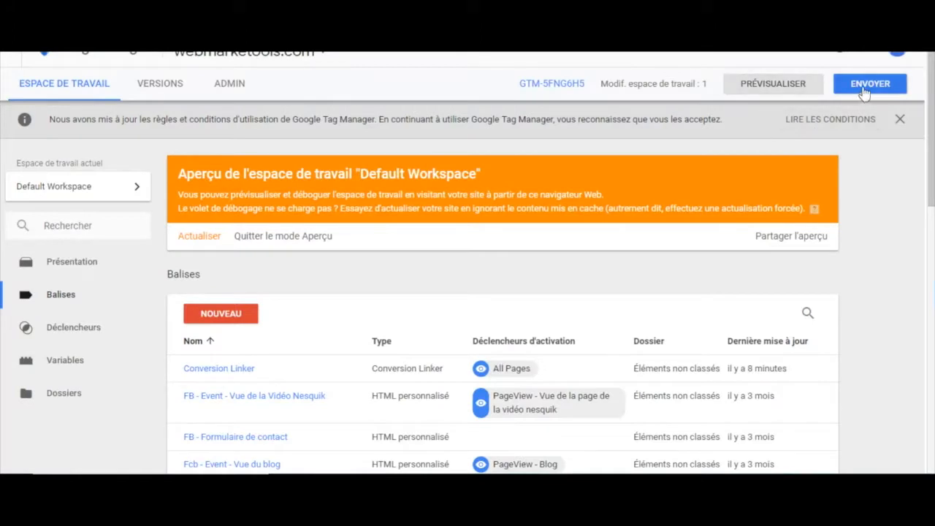
left_click(869, 84)
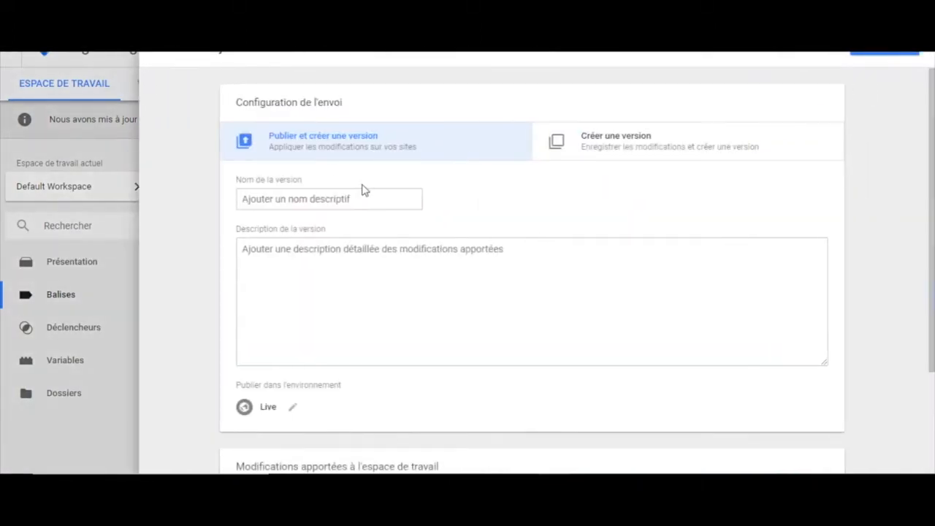
left_click(298, 196)
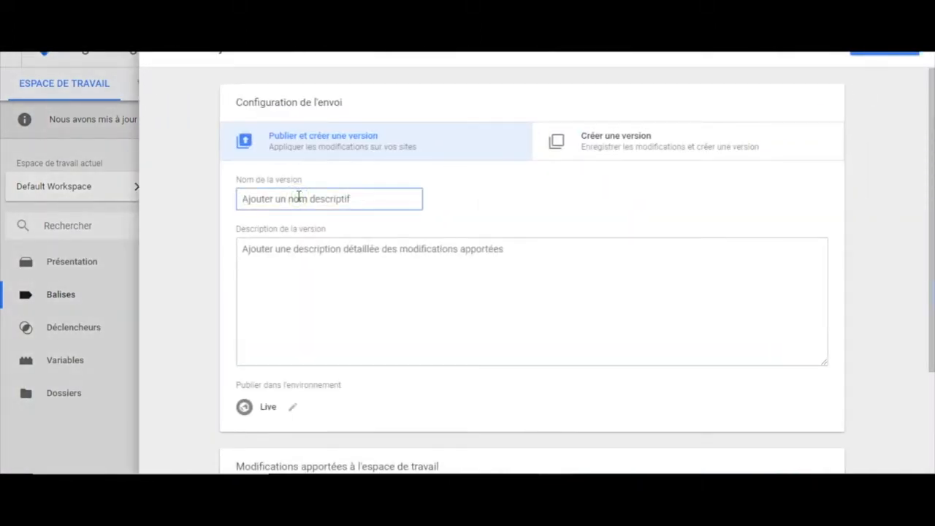
type("remarke")
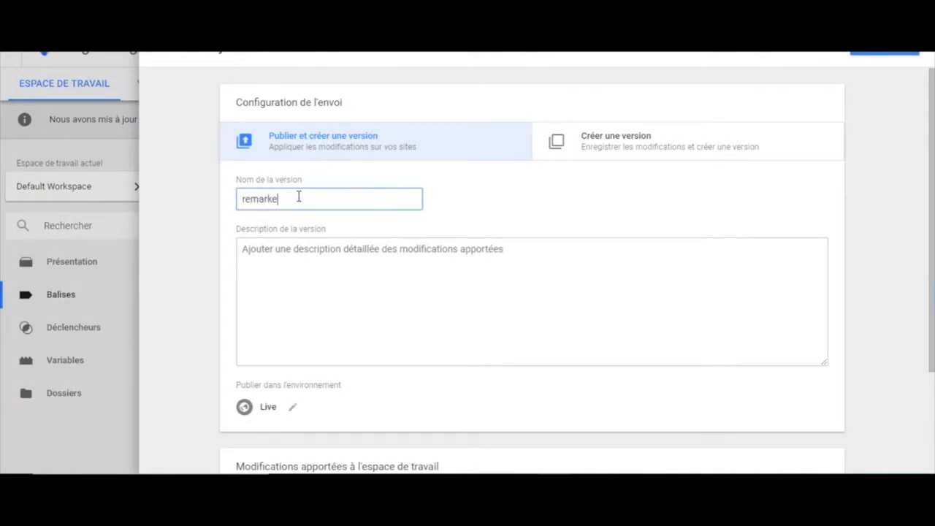
type("ting google ads")
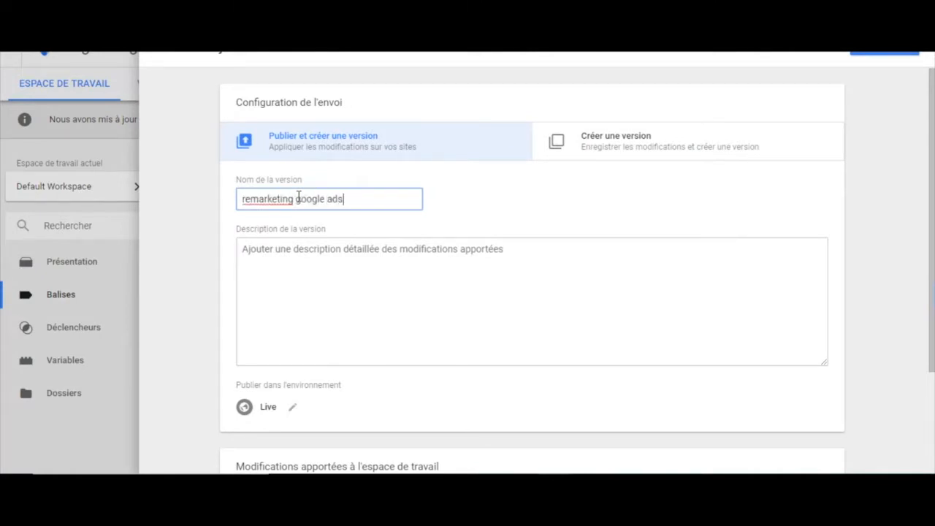
left_click(884, 51)
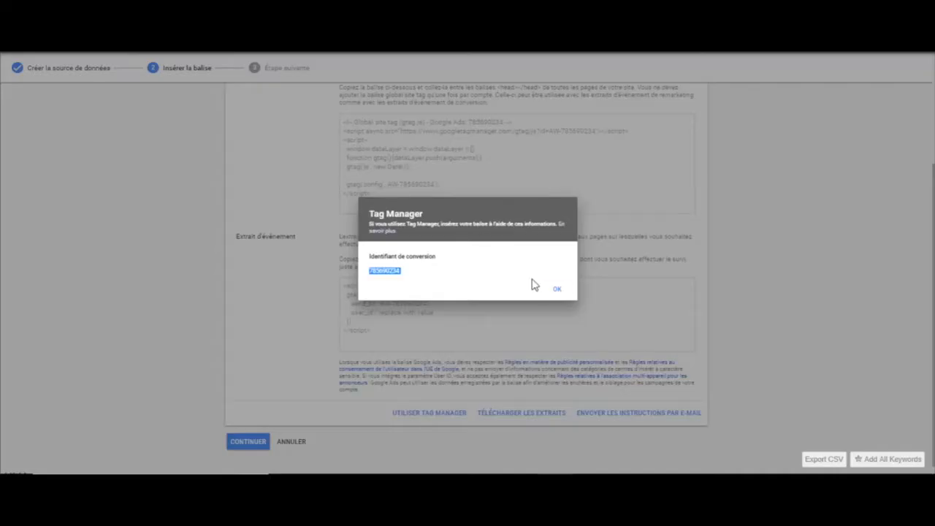
Step: Switch back to Google Ads and complete the remaining stages of the tag's audience source setup
left_click(559, 290)
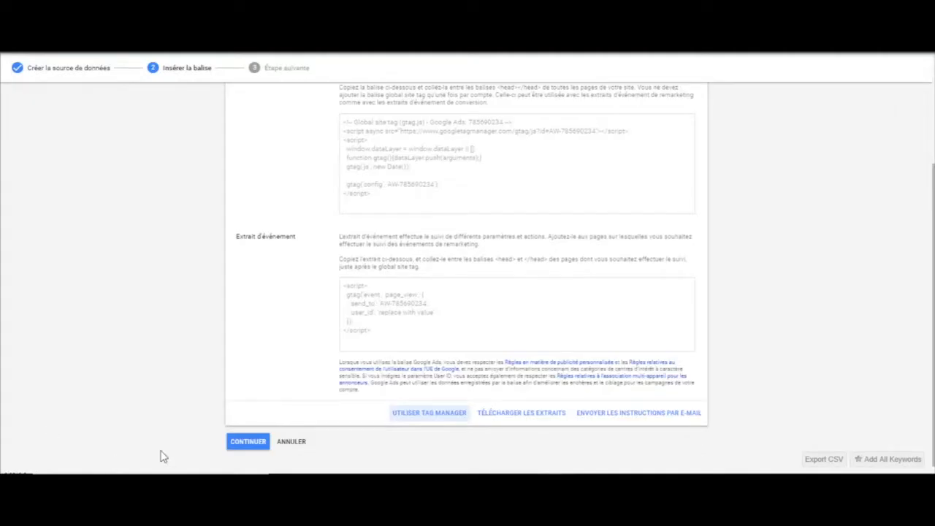
left_click(237, 447)
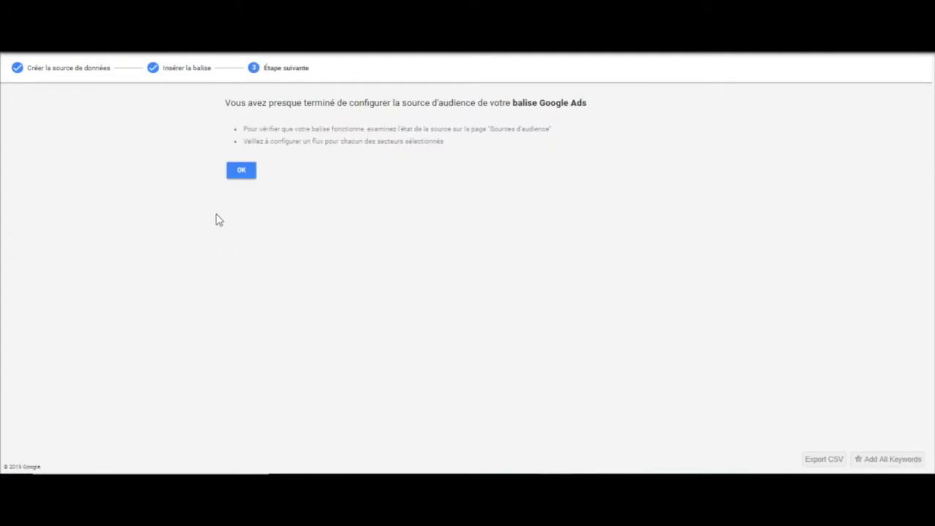
left_click(243, 174)
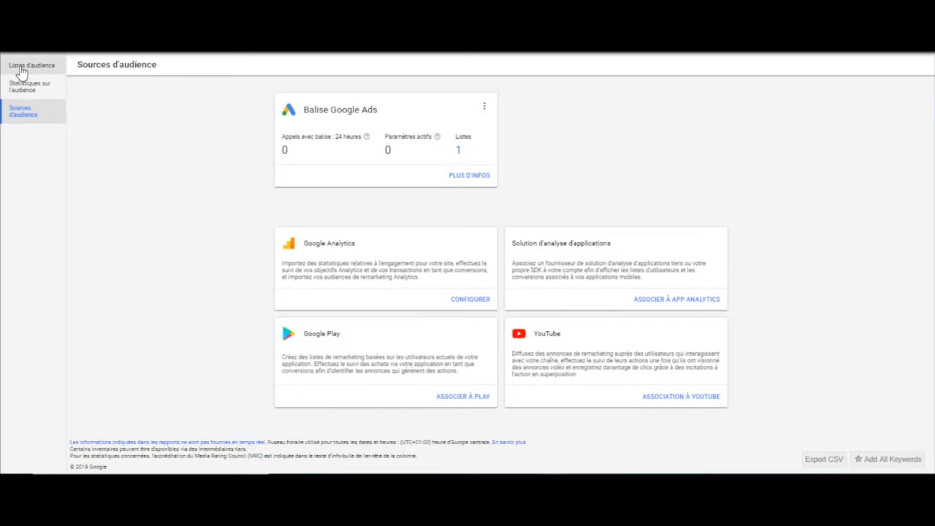
Step: Start a new website visitors audience list and examine which URL types the visited-page rule offers
left_click(22, 66)
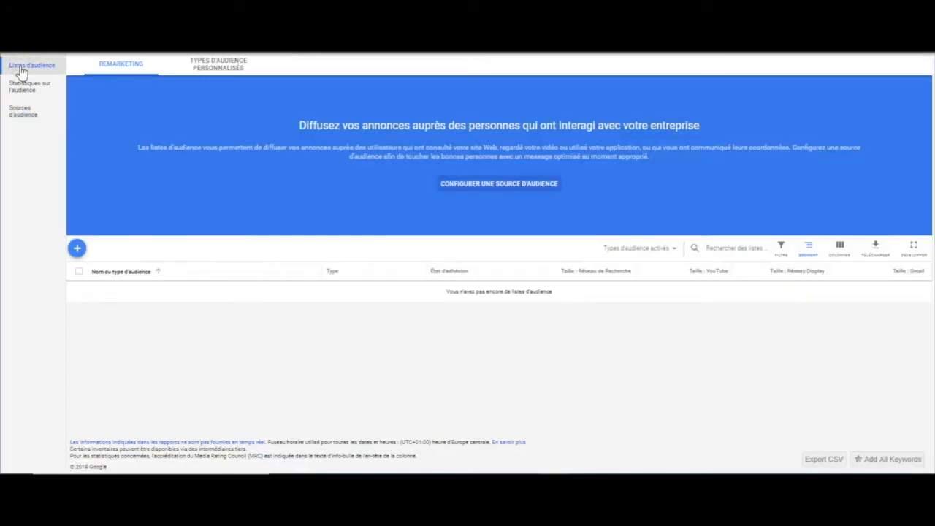
left_click(77, 250)
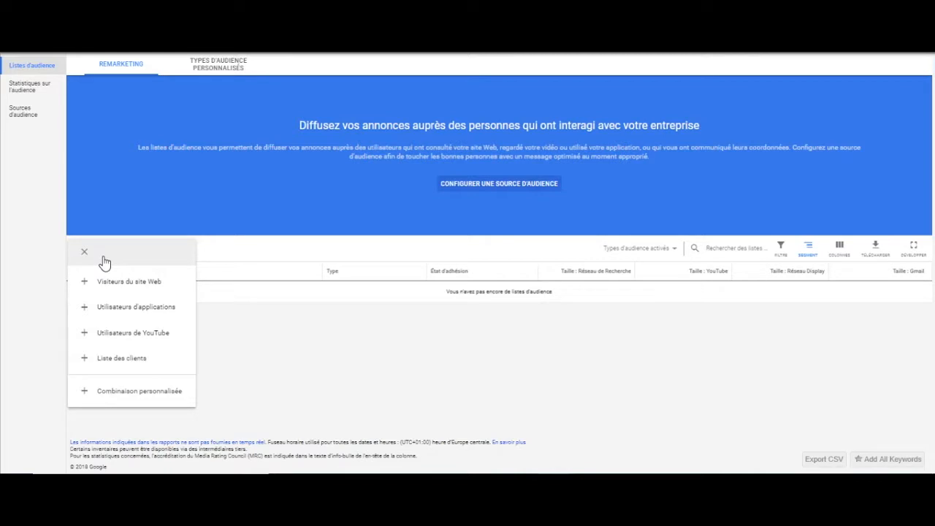
left_click(111, 289)
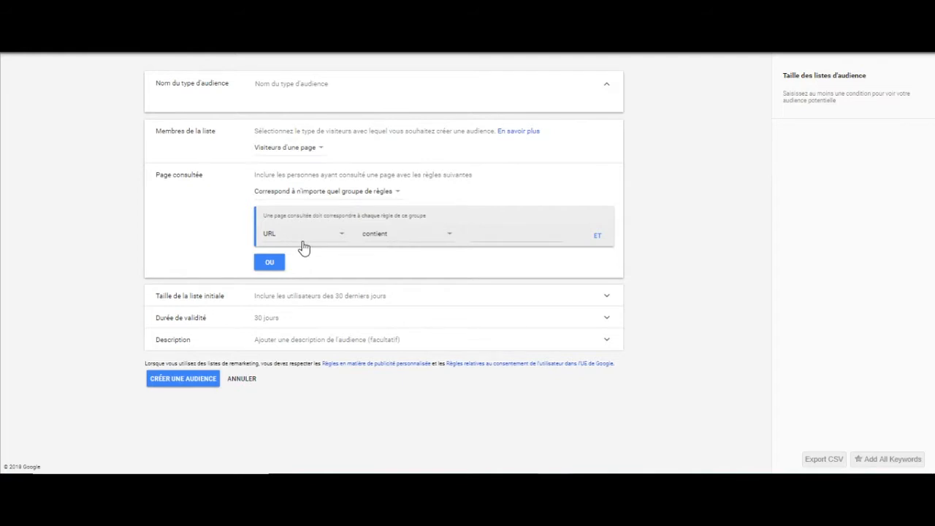
left_click(342, 236)
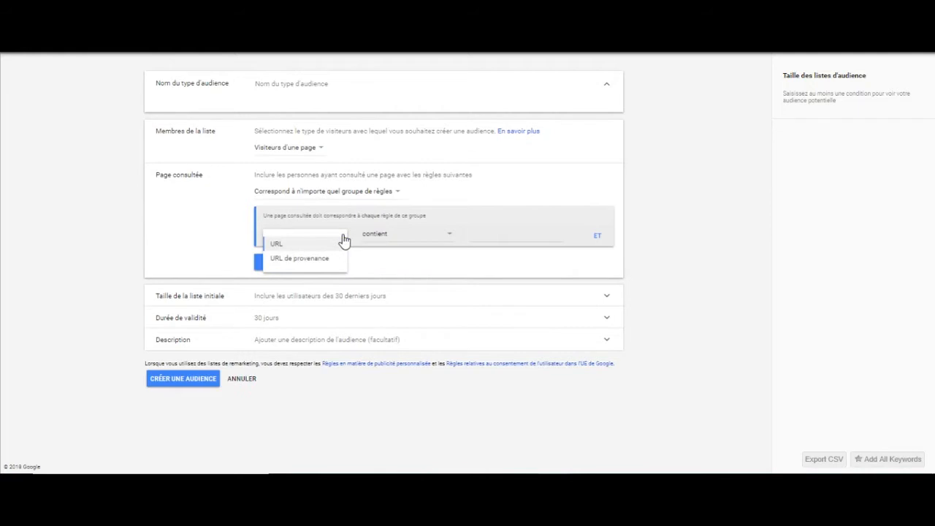
left_click(207, 208)
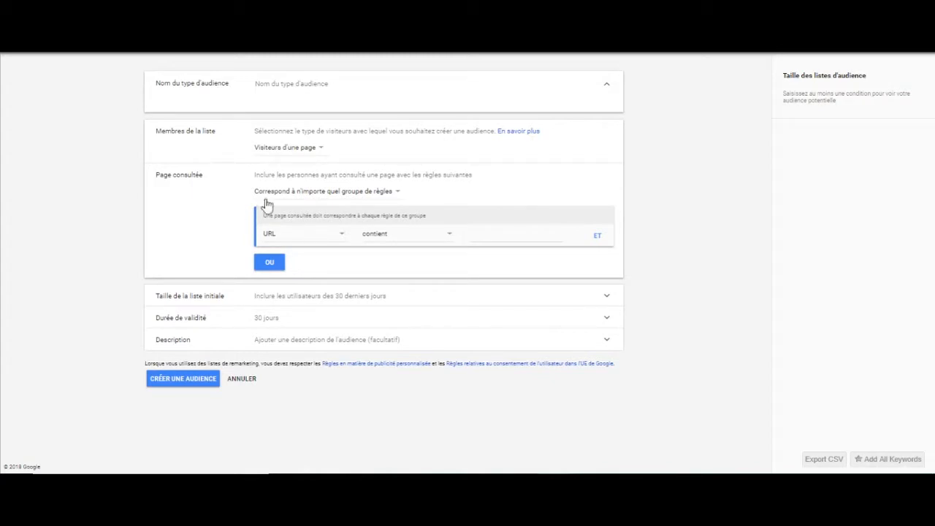
Step: Define the visited-page rule as URL contains (contient) "/"
left_click(395, 246)
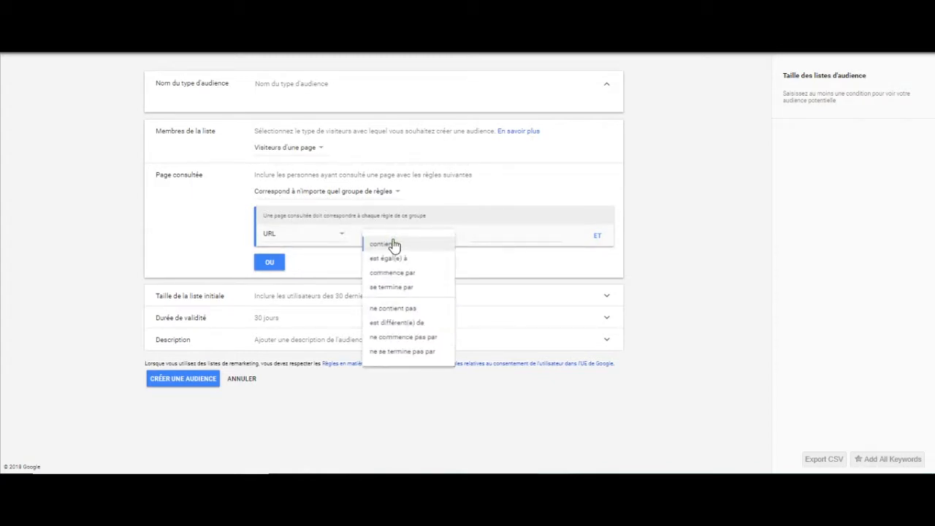
left_click(395, 246)
left_click(491, 236)
type("/")
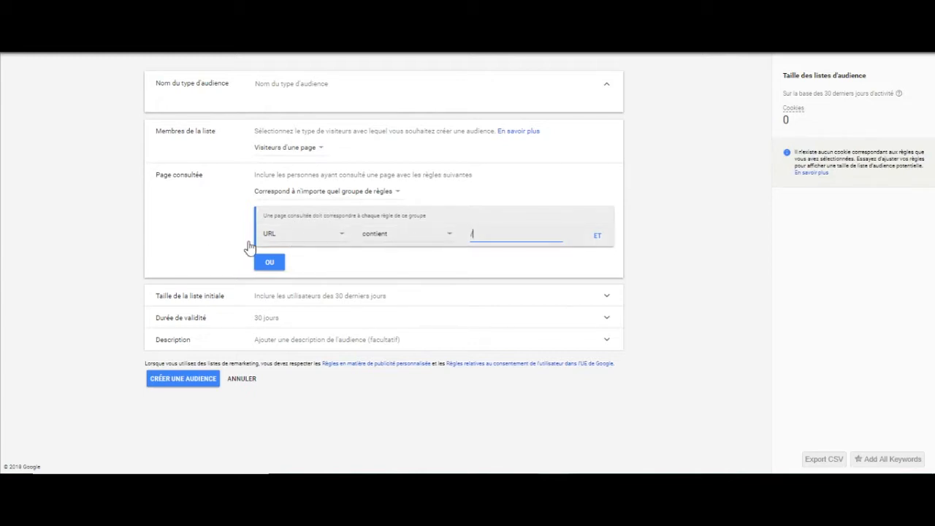
left_click(414, 266)
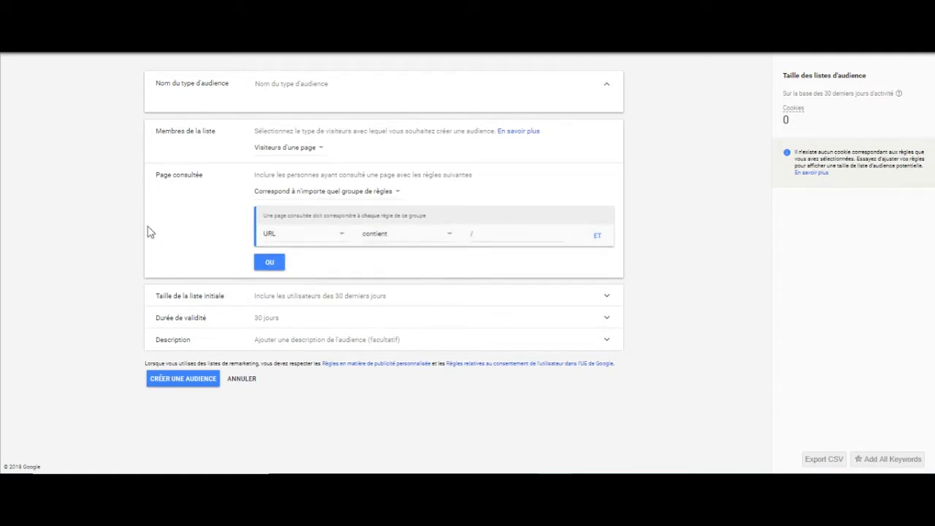
Step: Expand the initial list size options and set the audience's membership duration to 540 days
left_click(282, 298)
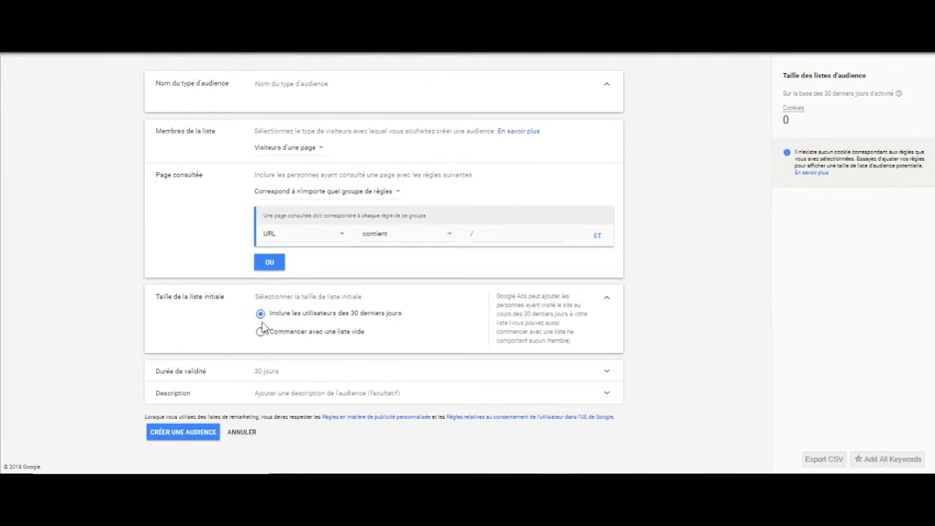
left_click(212, 368)
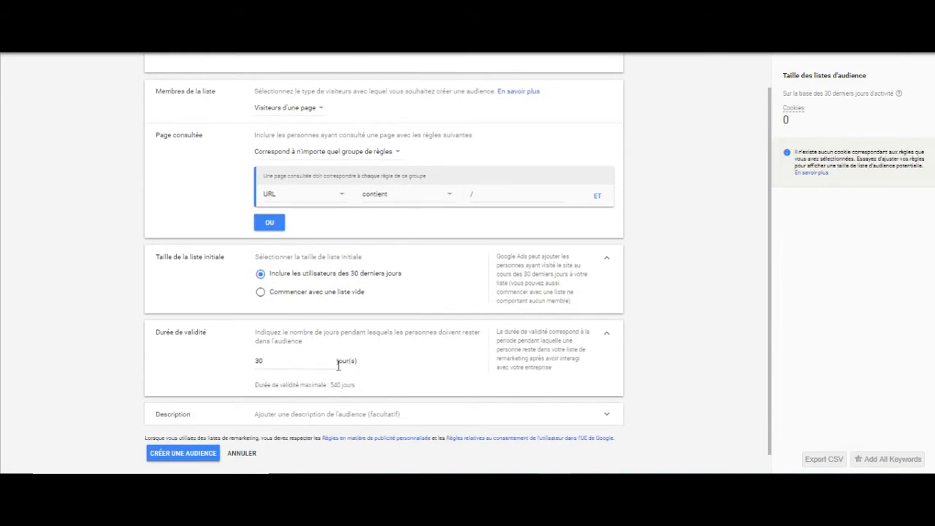
double_click(265, 363)
type("0")
key("BackSpace")
type("540")
scroll(125, 355, "down", 1)
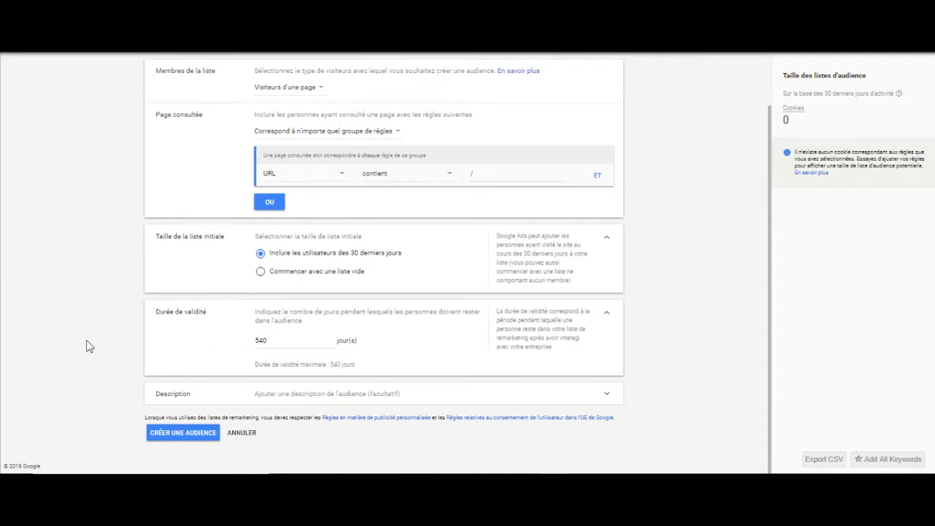
Step: Name the audience "Tous les visiteurs du site web" and create it without a description
left_click(192, 404)
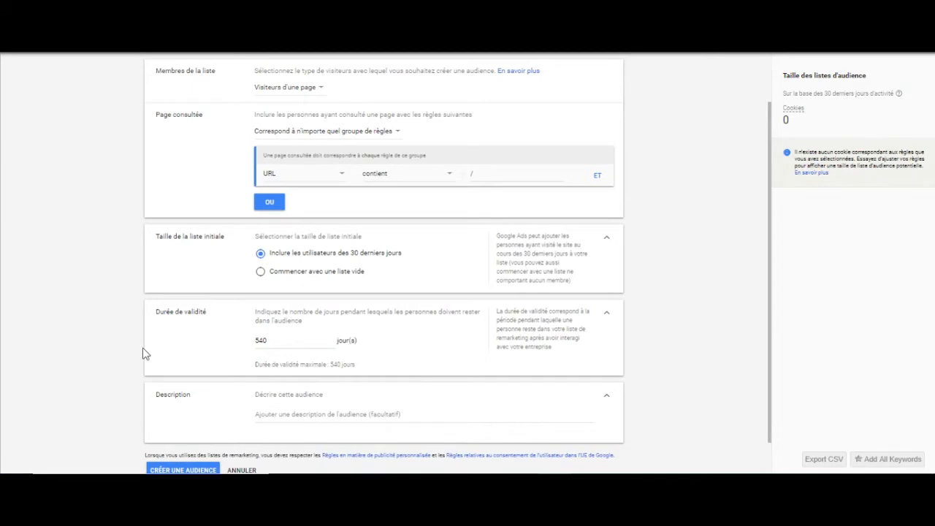
scroll(142, 348, "up", 1)
left_click(261, 85)
type("Tous les visiteurs du site web")
scroll(258, 207, "down", 2)
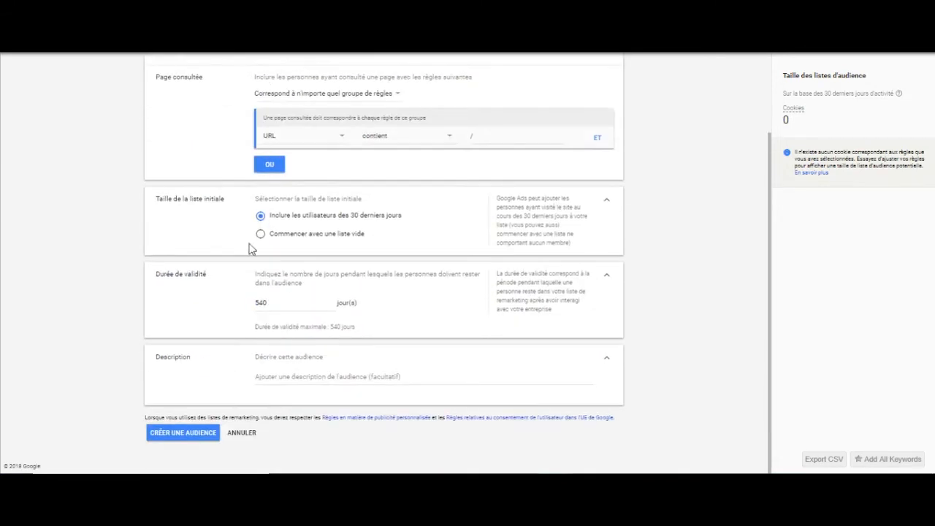
left_click(192, 437)
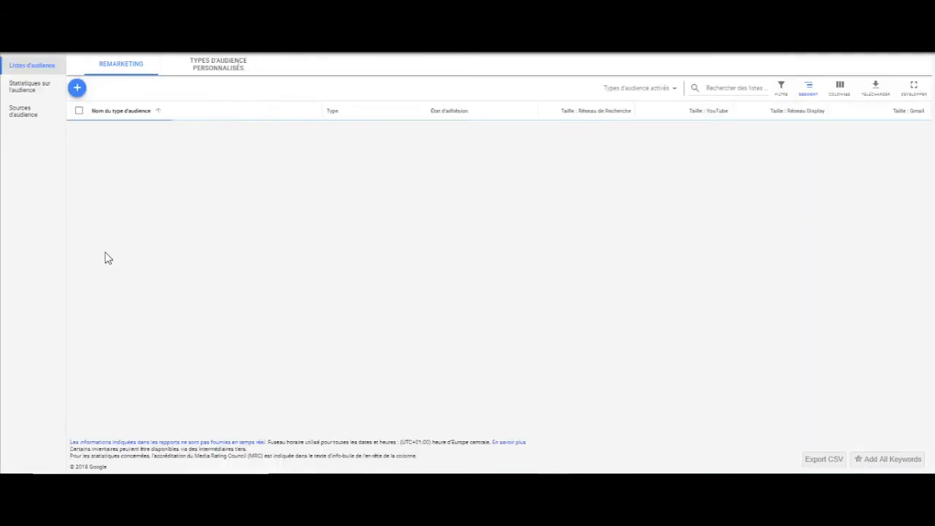